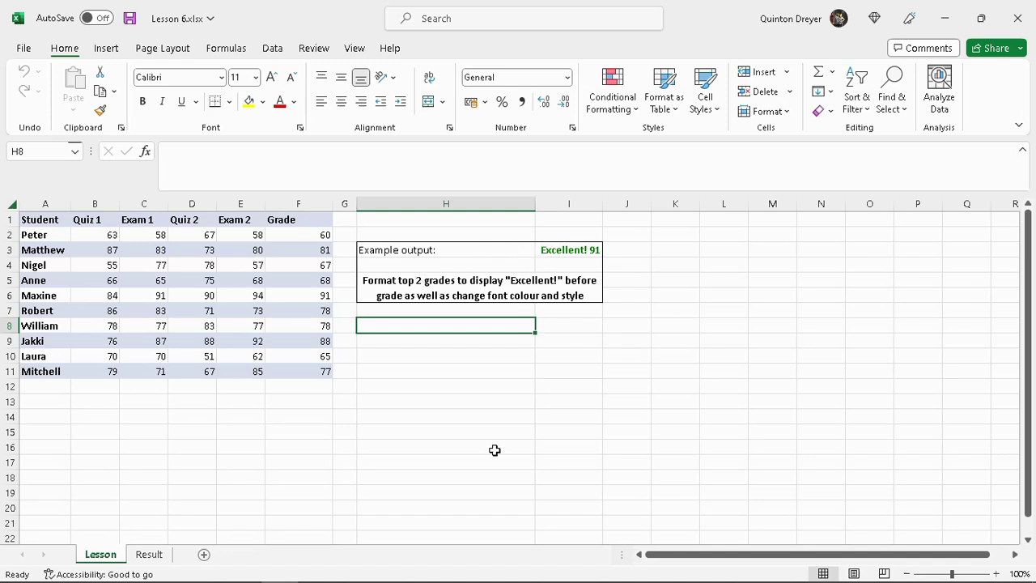
- Switch to the Result sheet to see the example grades shown as Excellent! 91 and Excellent! 88
click(154, 556)
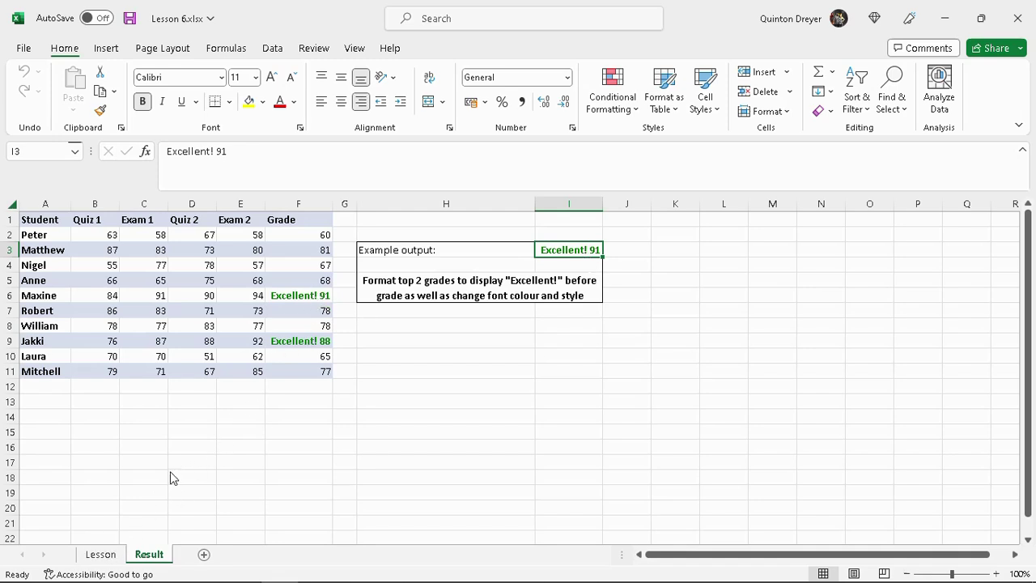
- Compare the grade in F6 on the Result sheet with F6 on the Lesson sheet
click(296, 293)
click(10, 296)
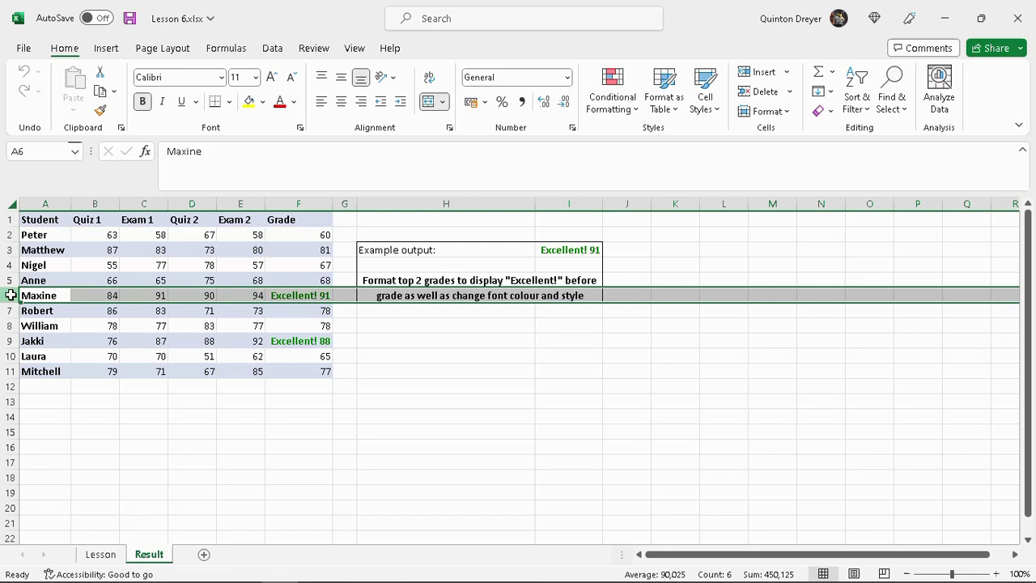
click(290, 294)
click(100, 554)
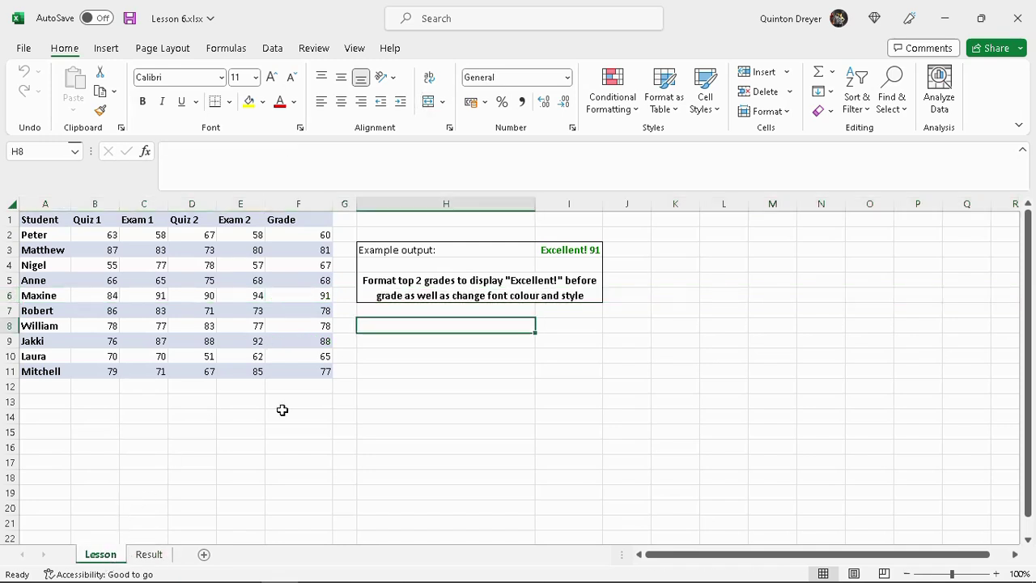
click(323, 294)
- Compare F9 on both sheets, then select and deselect grades F2:F11 on Lesson
click(154, 554)
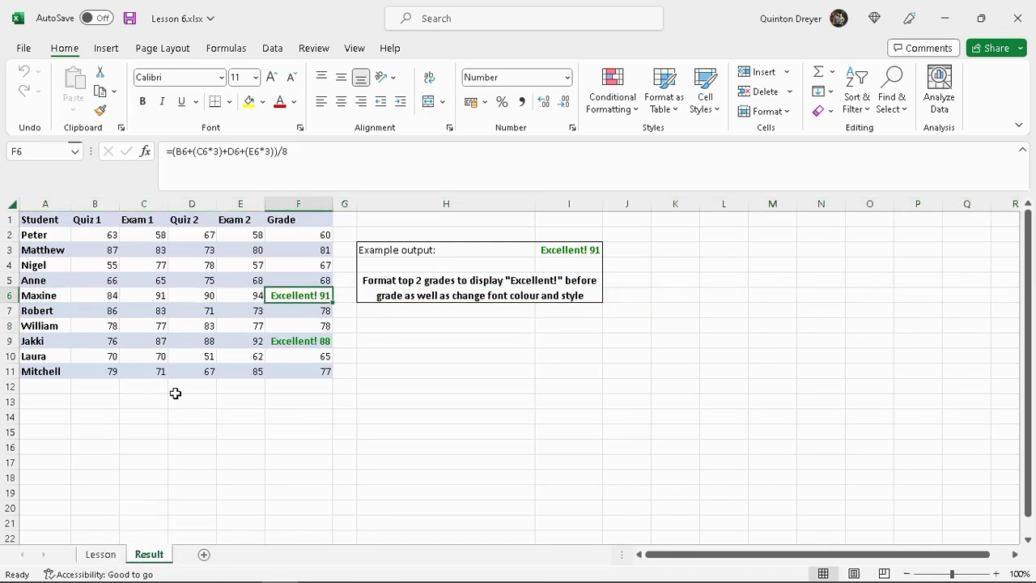
click(298, 341)
click(101, 554)
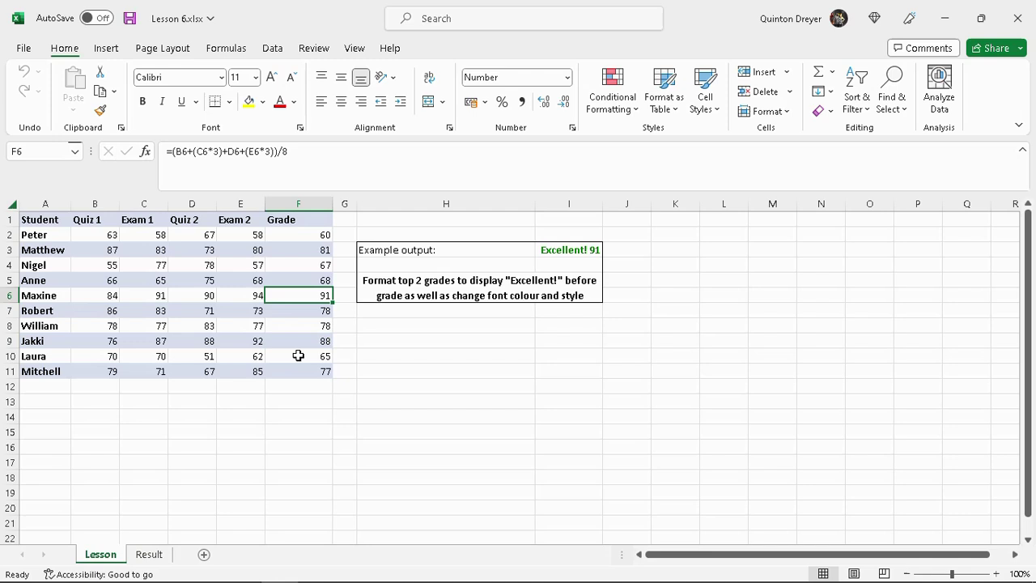
click(307, 343)
click(319, 294)
drag(312, 236, 316, 370)
click(497, 310)
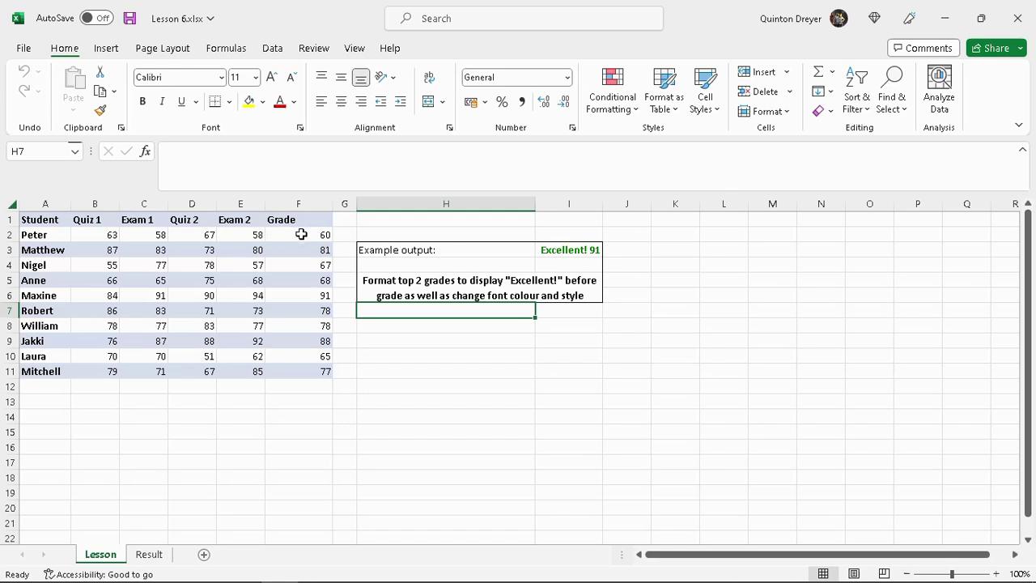
- Select F2:F11 and create a new rule formatting only the Top 2 ranked values
drag(300, 233, 308, 370)
click(636, 111)
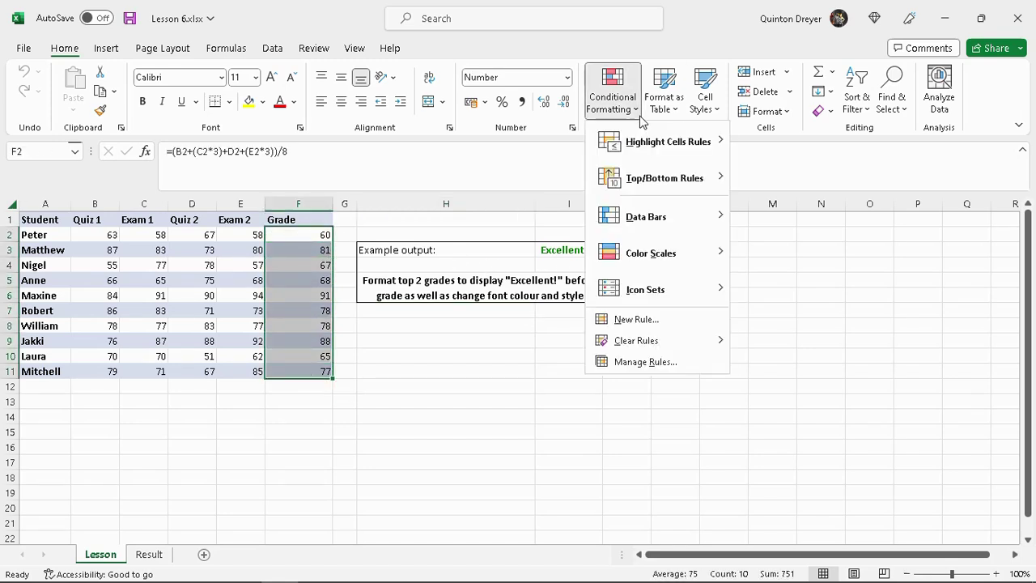
click(638, 320)
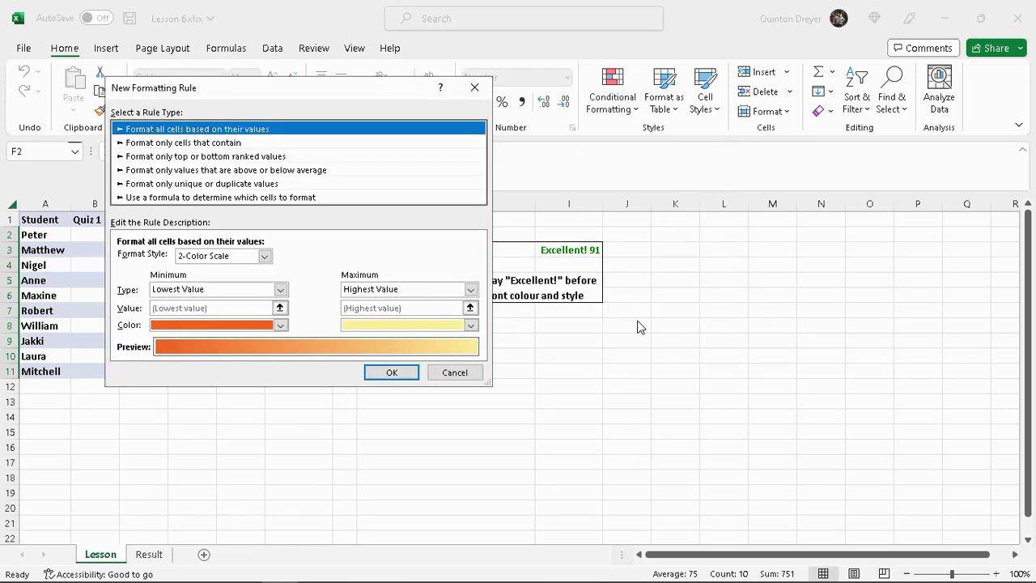
drag(364, 91, 859, 135)
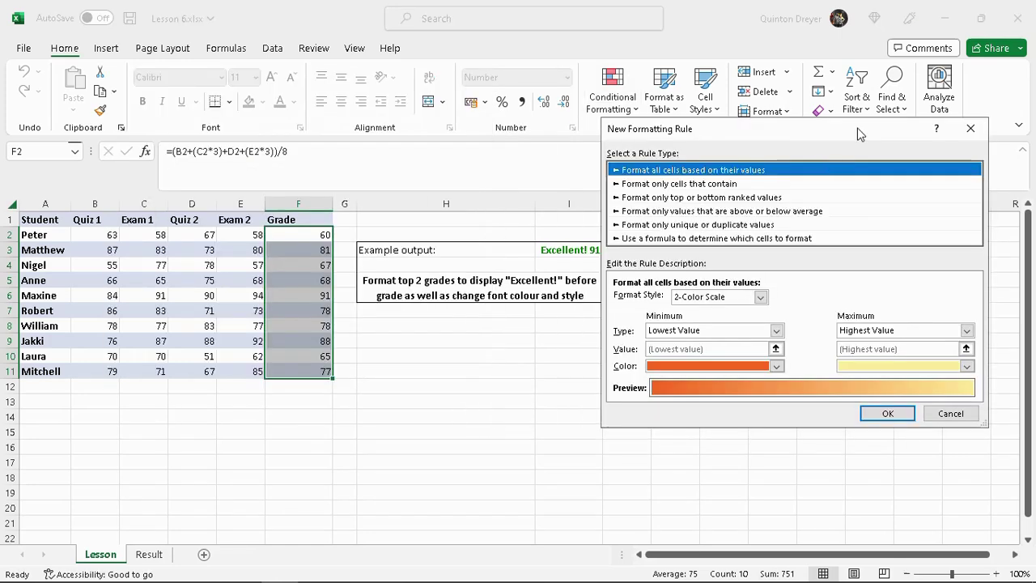
click(703, 198)
double_click(670, 300)
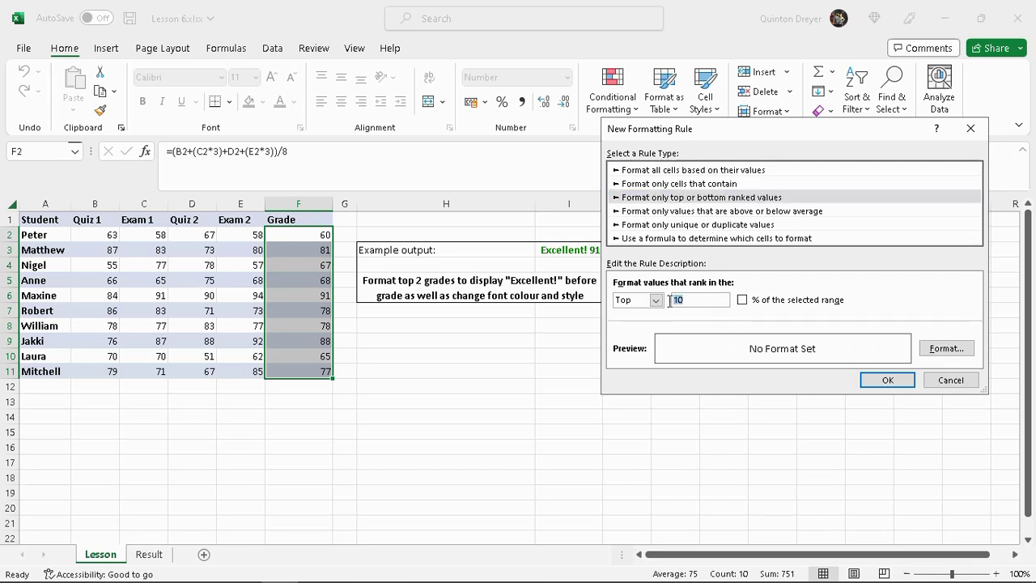
text(2)
drag(752, 133, 758, 129)
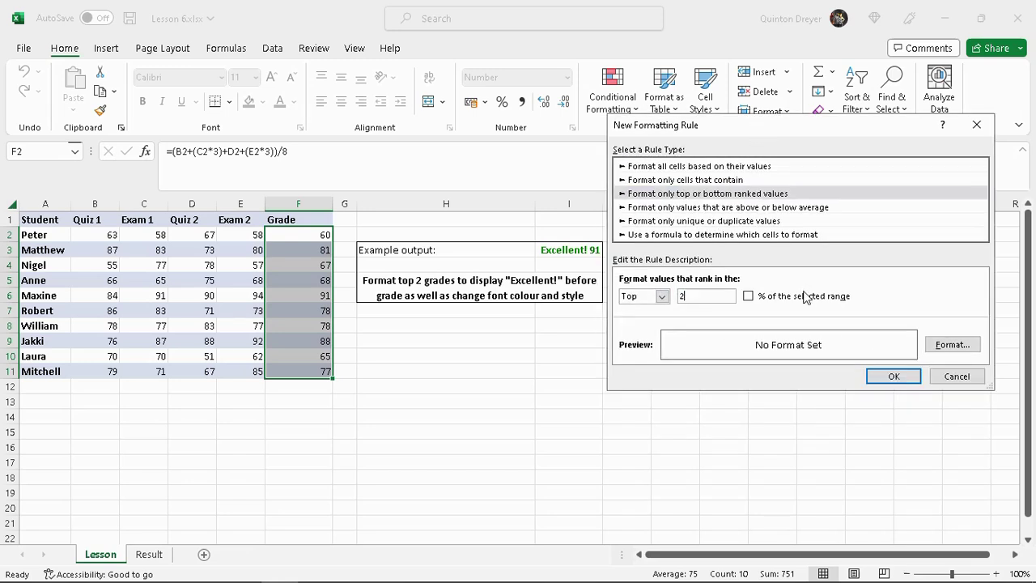
- Set the rule's format to a bold font style in dark green
click(942, 350)
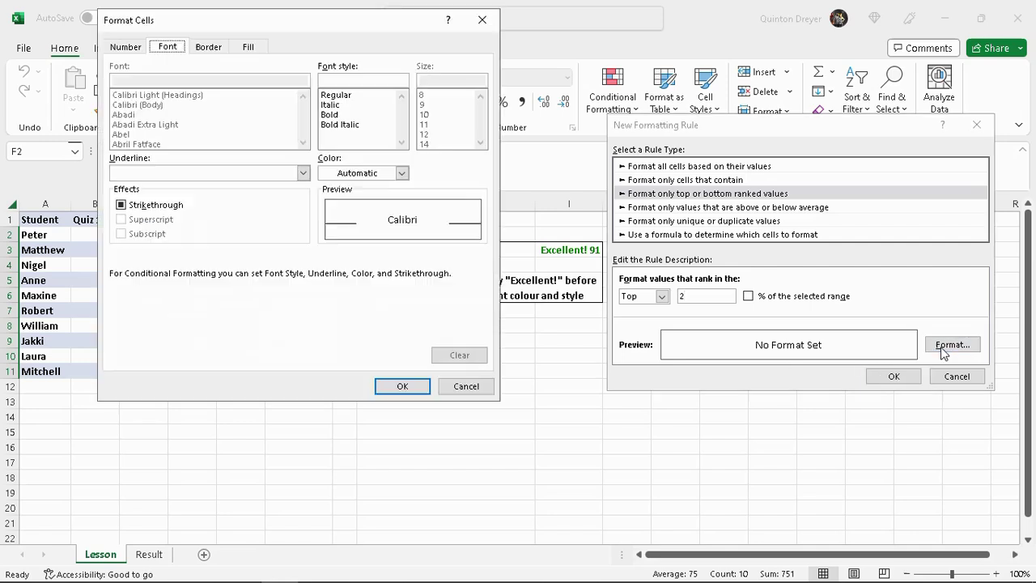
click(344, 117)
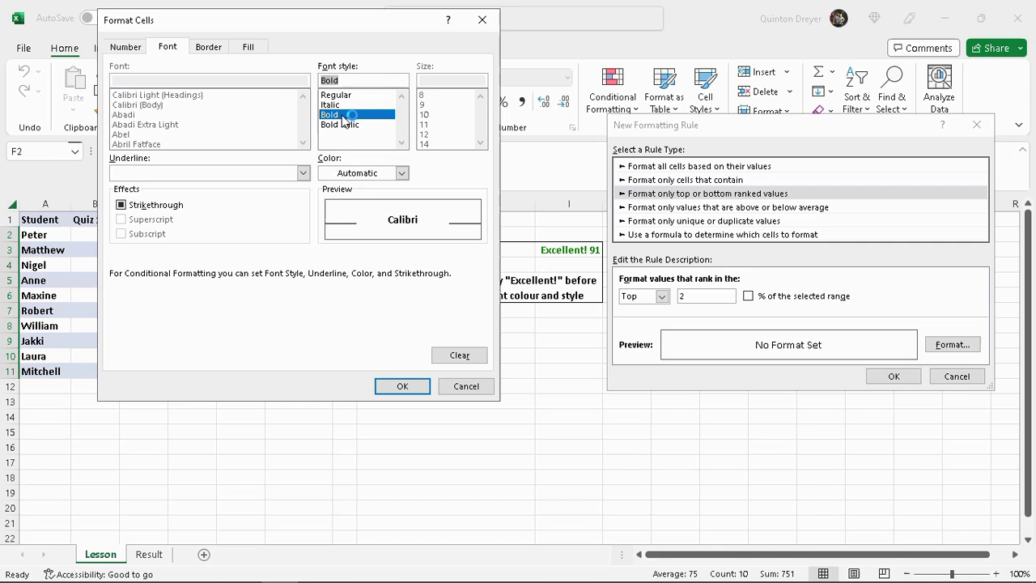
click(402, 173)
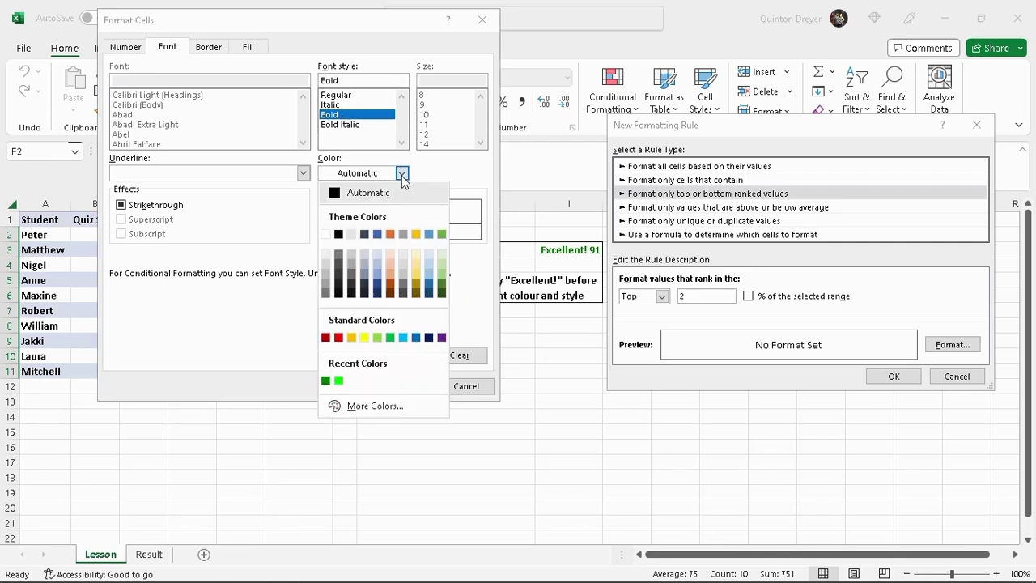
click(444, 280)
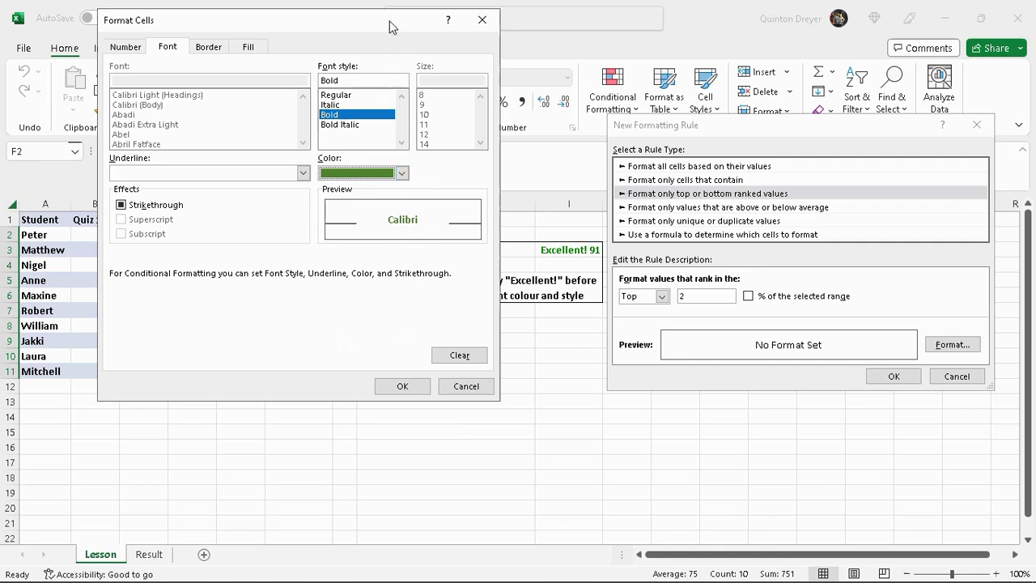
drag(392, 24, 418, 98)
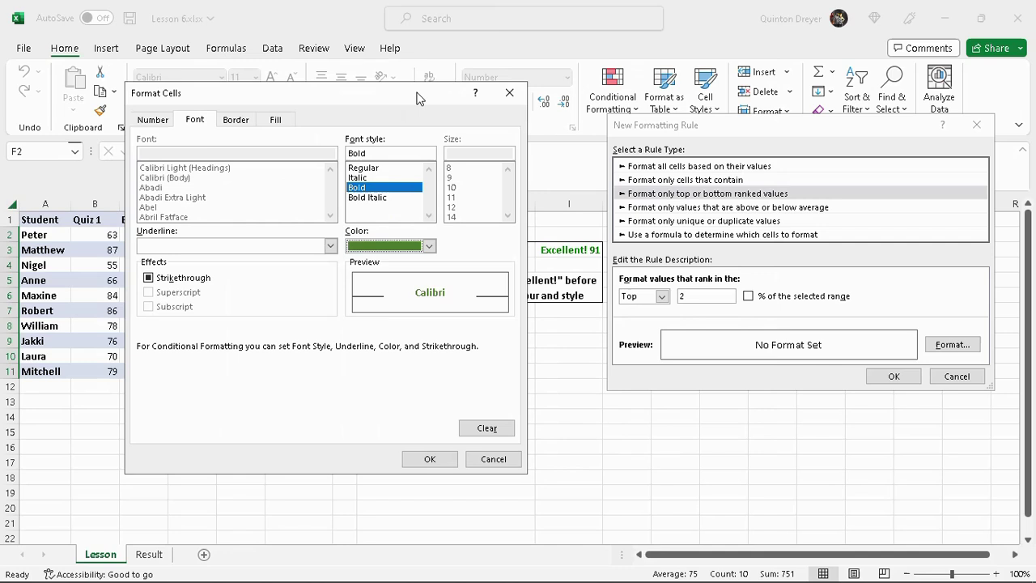
click(153, 119)
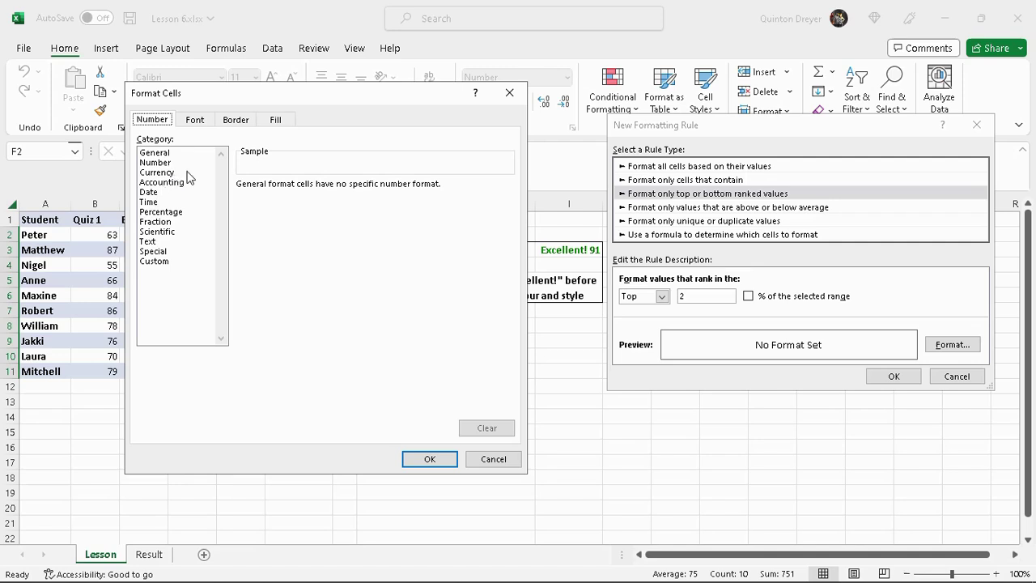
- Replace the General code with the custom number format "Excellent! "00 and confirm the format
click(155, 262)
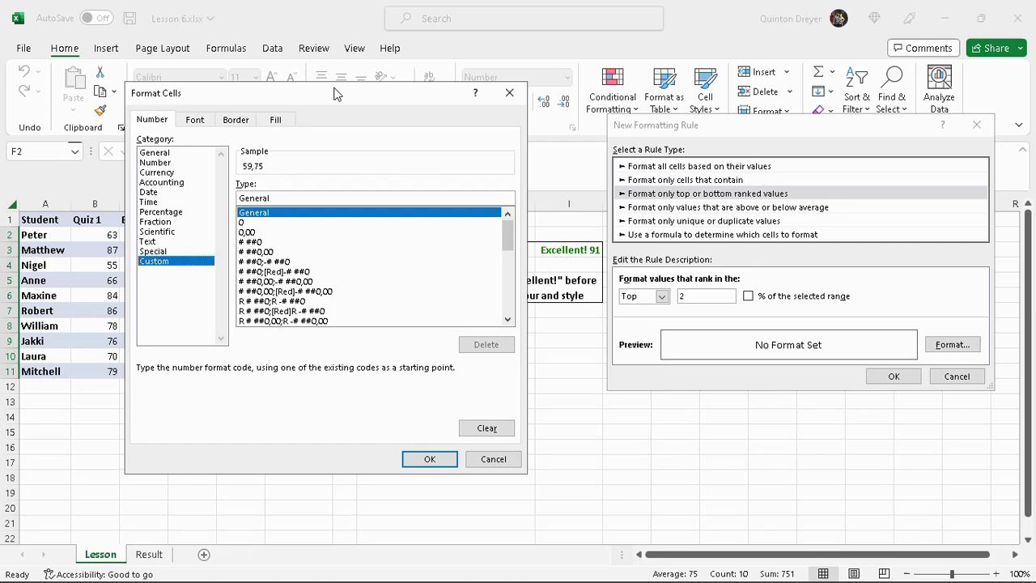
drag(334, 87, 304, 96)
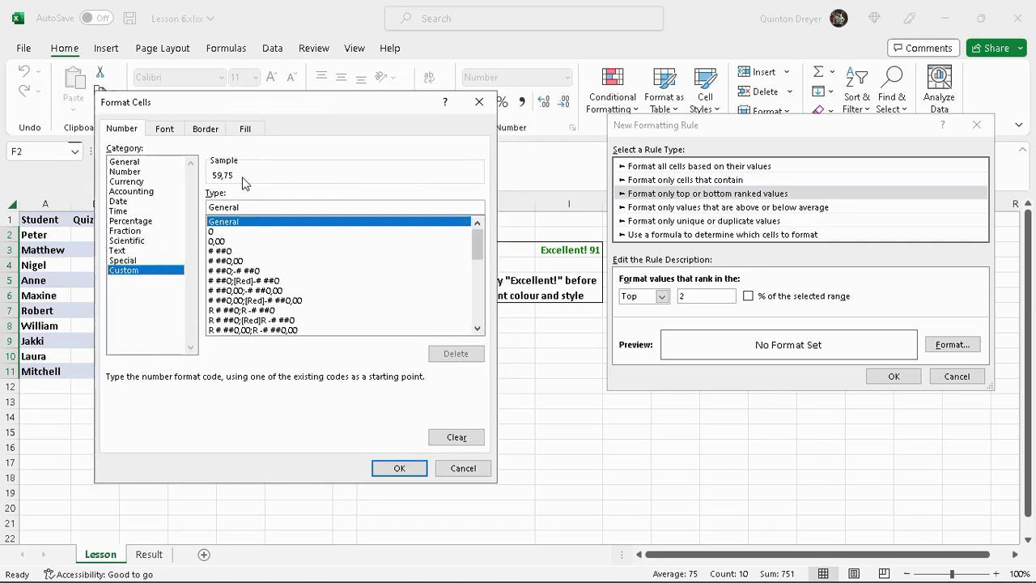
click(235, 226)
drag(211, 208, 268, 211)
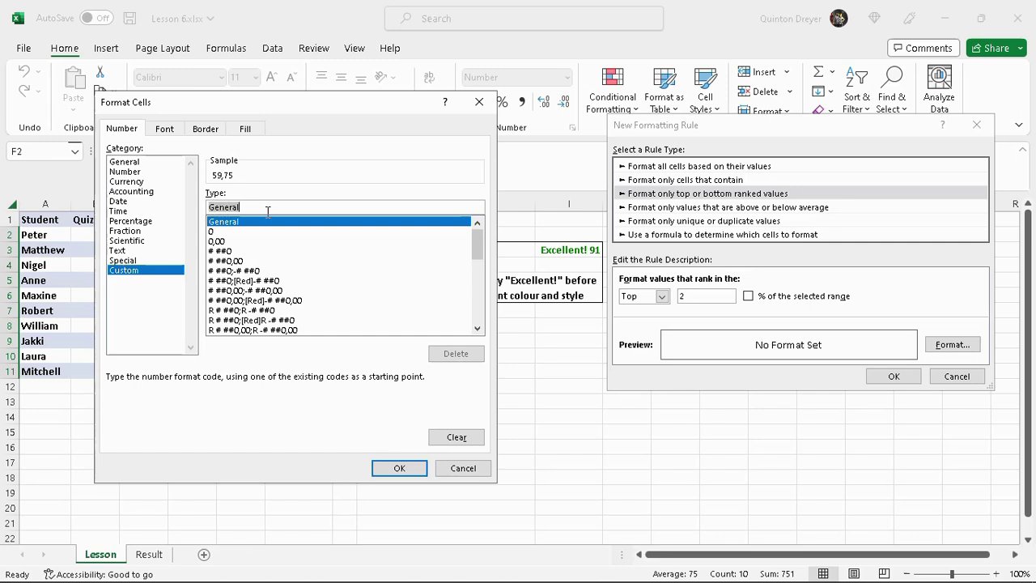
click(237, 207)
double_click(231, 207)
text("Exc)
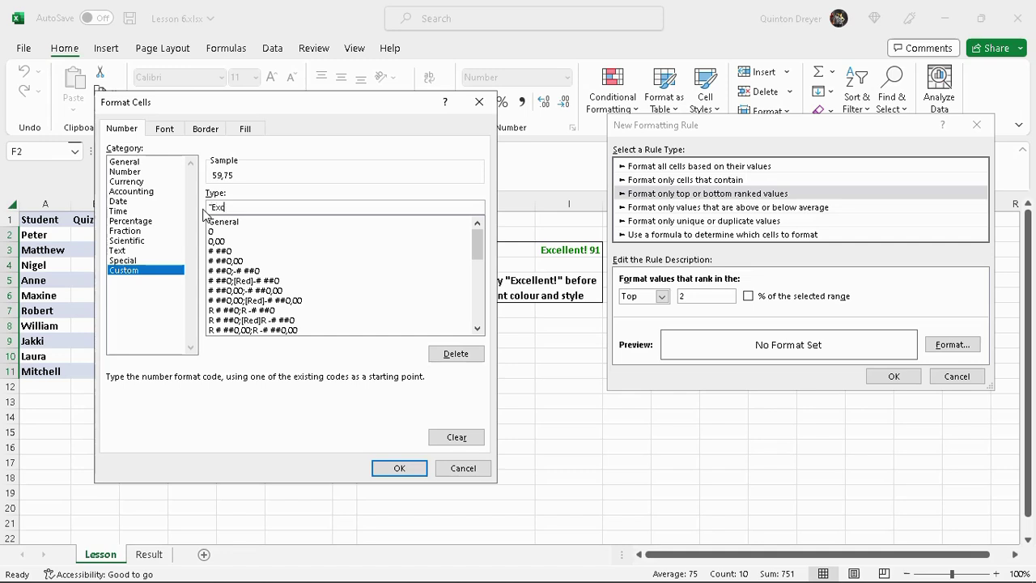
text(el)
text(lent! "00)
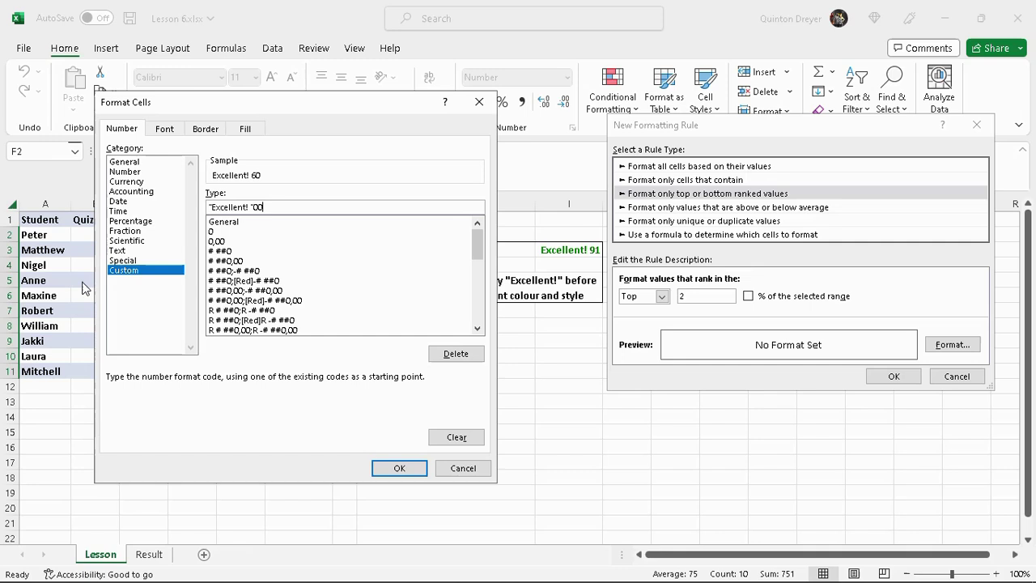
click(381, 469)
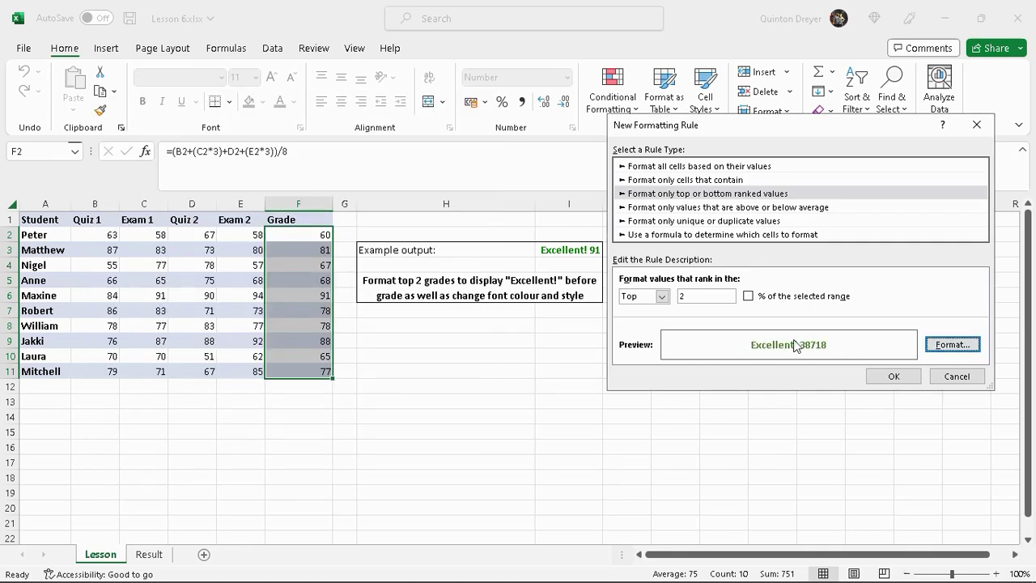
- Apply the Top 2 rule and check that F6 and F9 show Excellent! grades
click(886, 378)
click(385, 414)
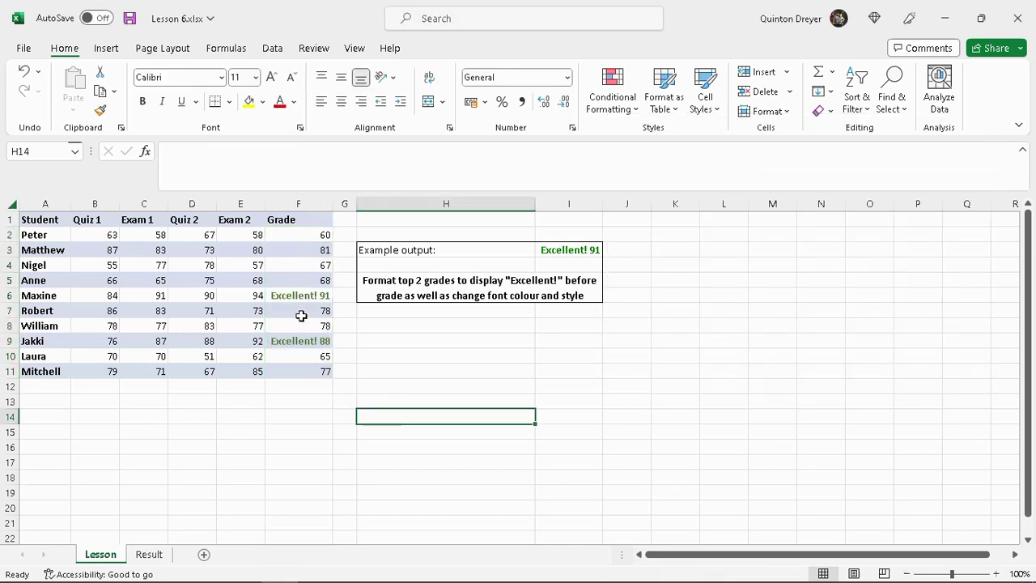
click(301, 295)
click(311, 340)
click(314, 291)
click(309, 340)
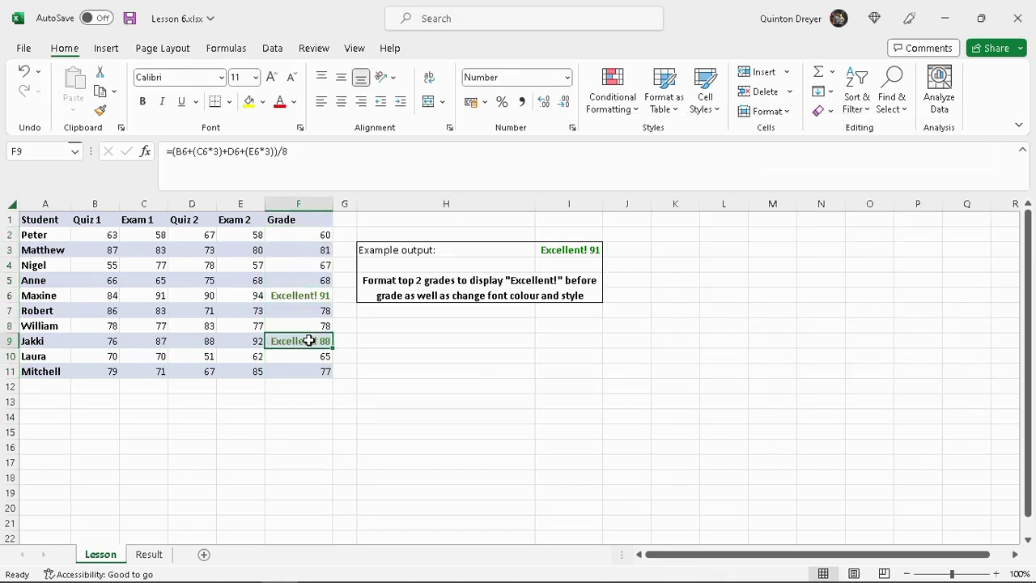
click(307, 299)
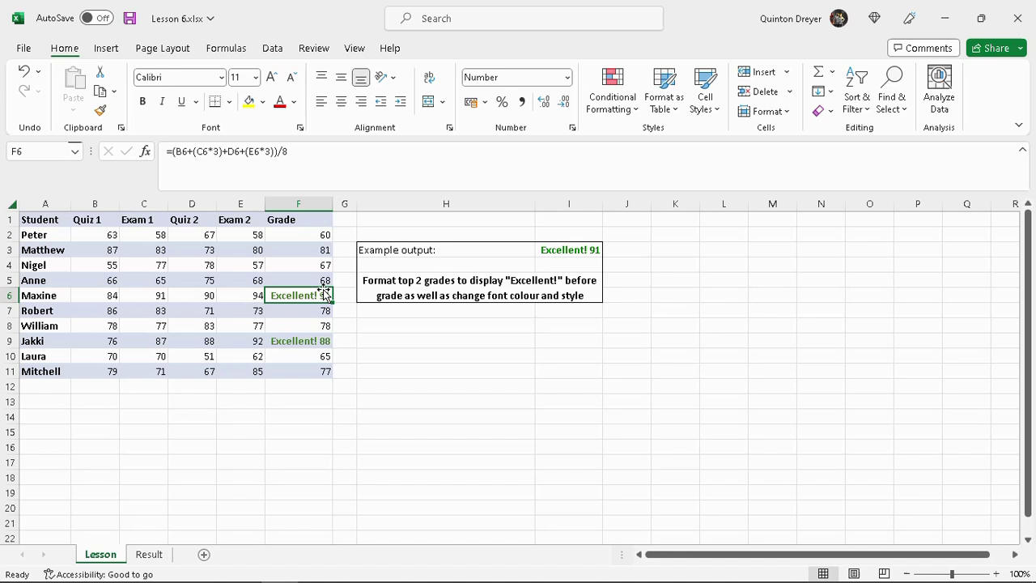
click(139, 406)
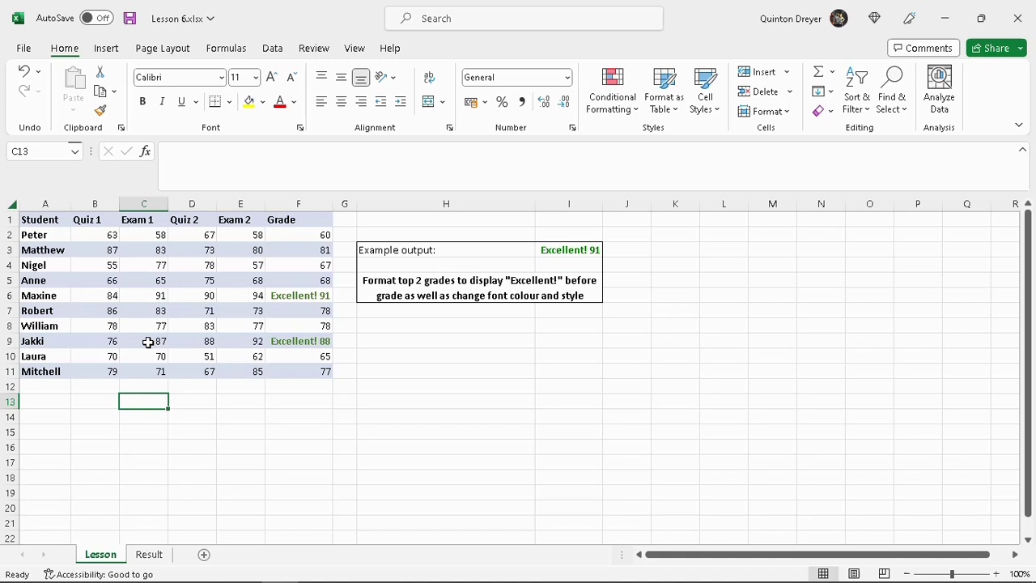
- Test the rule by changing Jakki's Exam 2 mark in E9 to 72, then restore 92
click(239, 340)
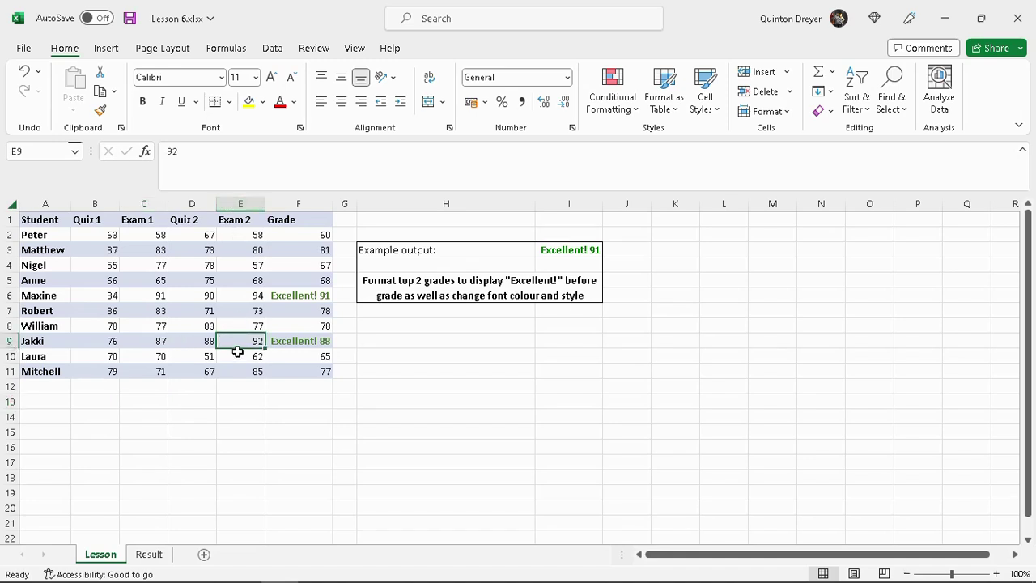
text(7)
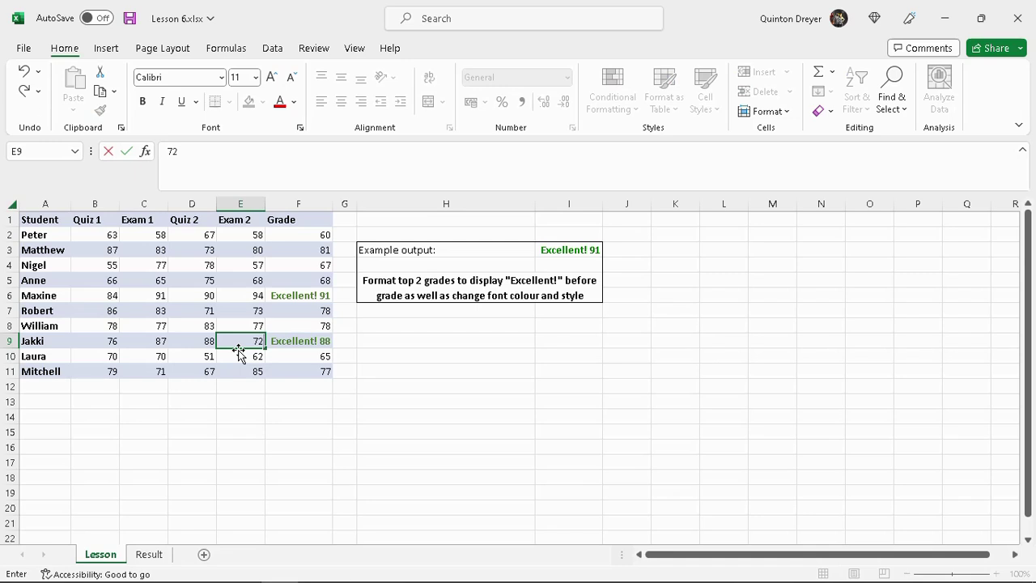
key(Return)
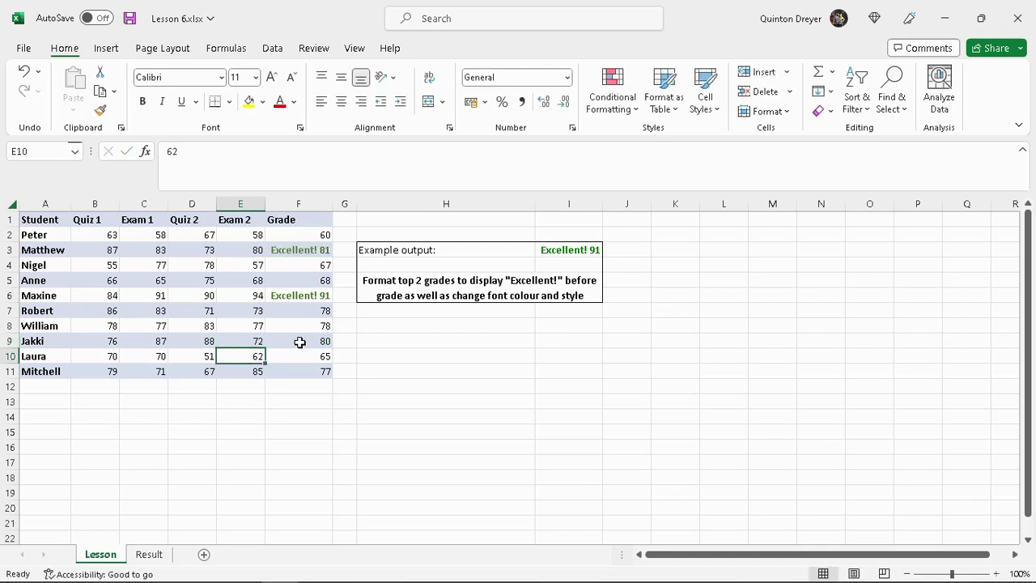
click(300, 342)
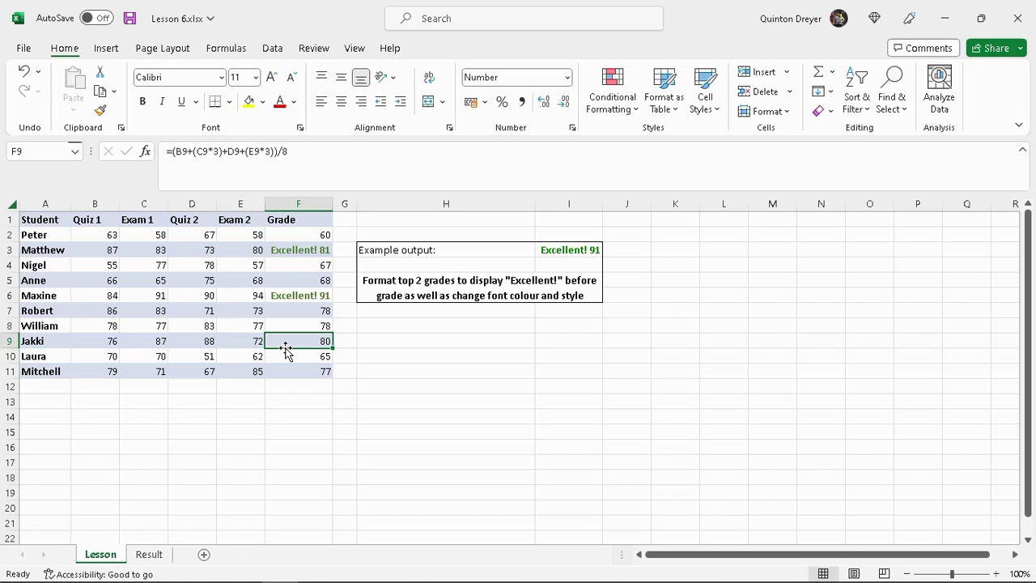
click(293, 250)
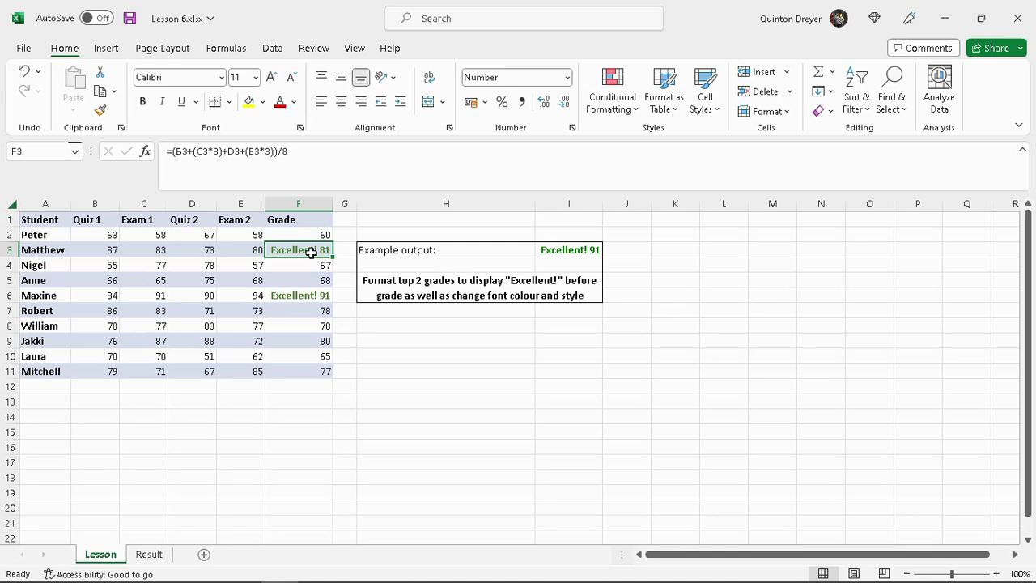
key(ctrl+y)
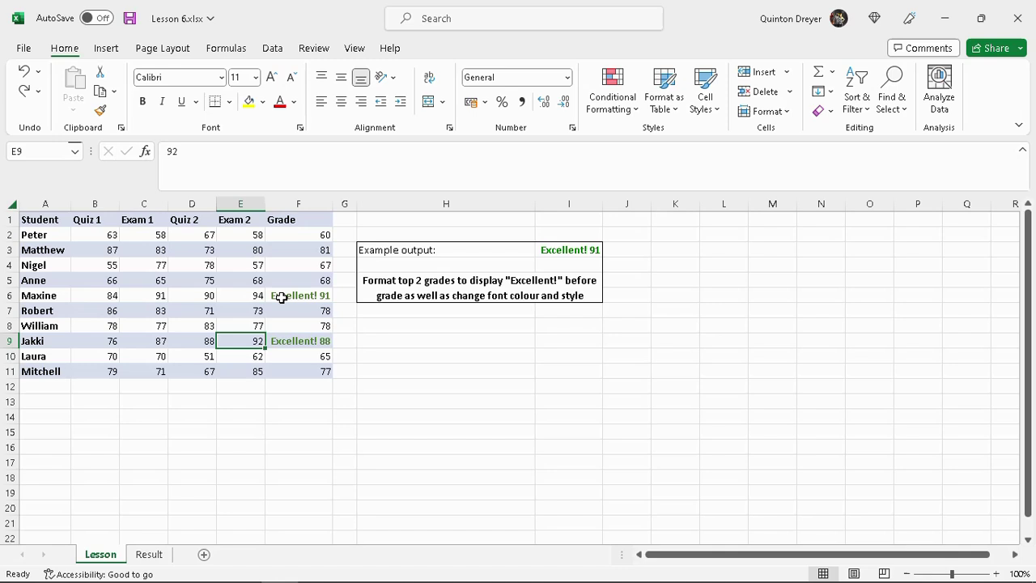
click(149, 555)
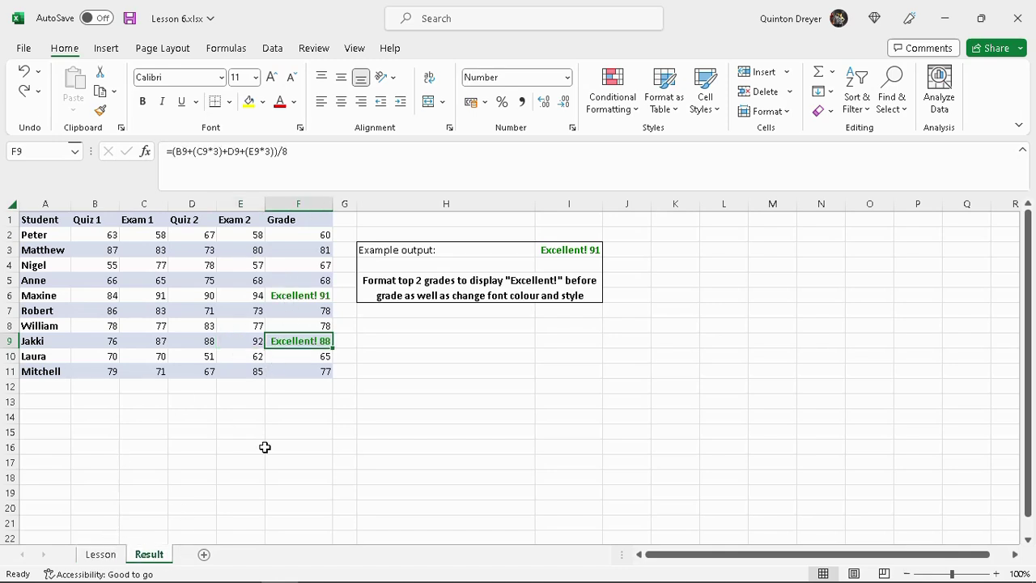
drag(313, 236, 315, 370)
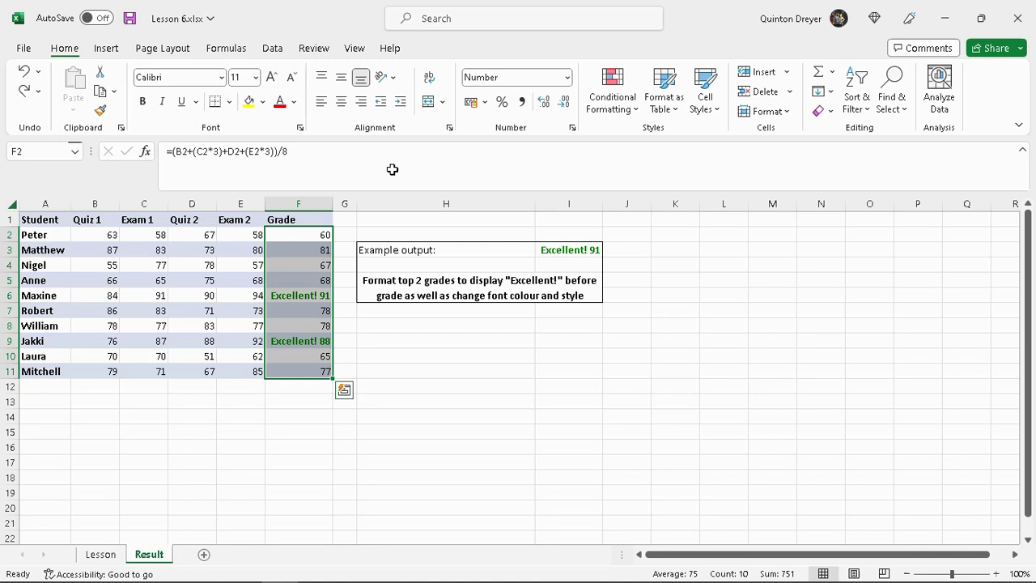
click(628, 112)
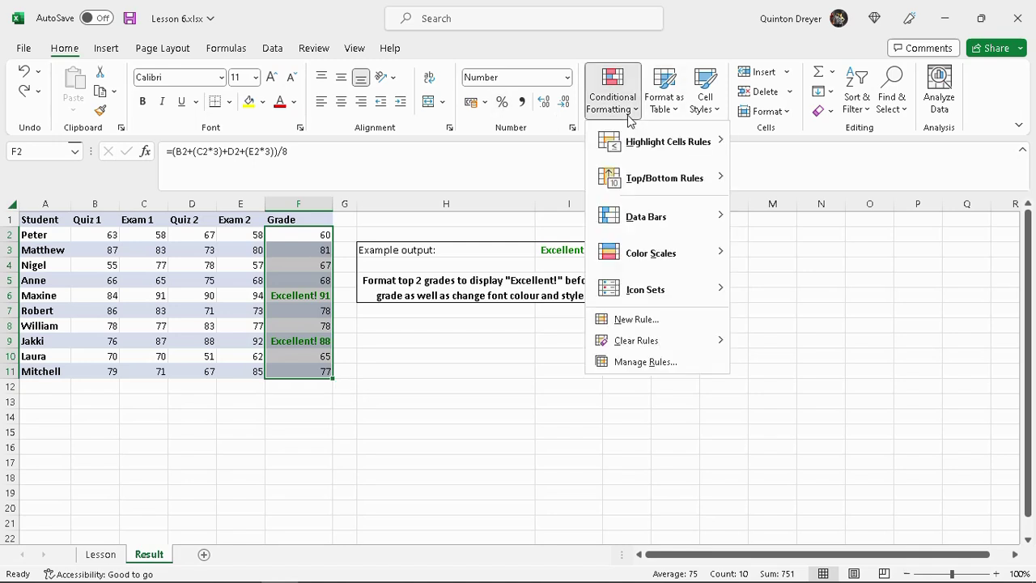
click(644, 362)
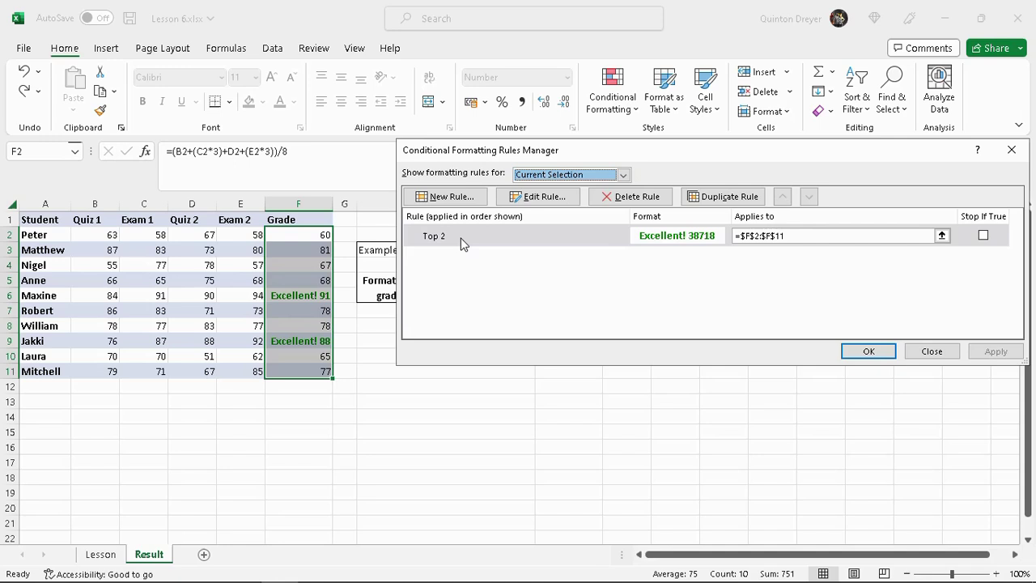
double_click(540, 243)
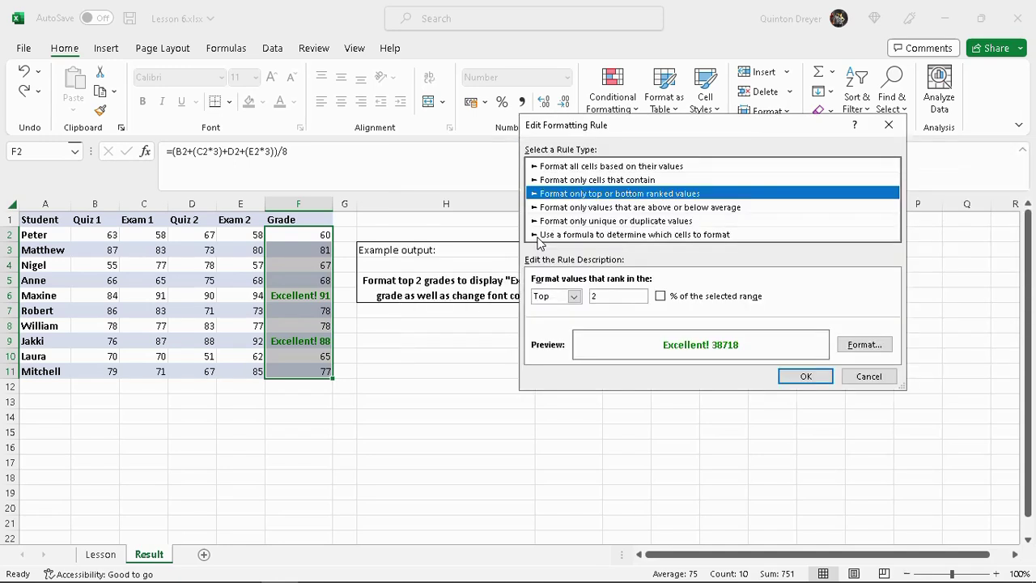
click(851, 349)
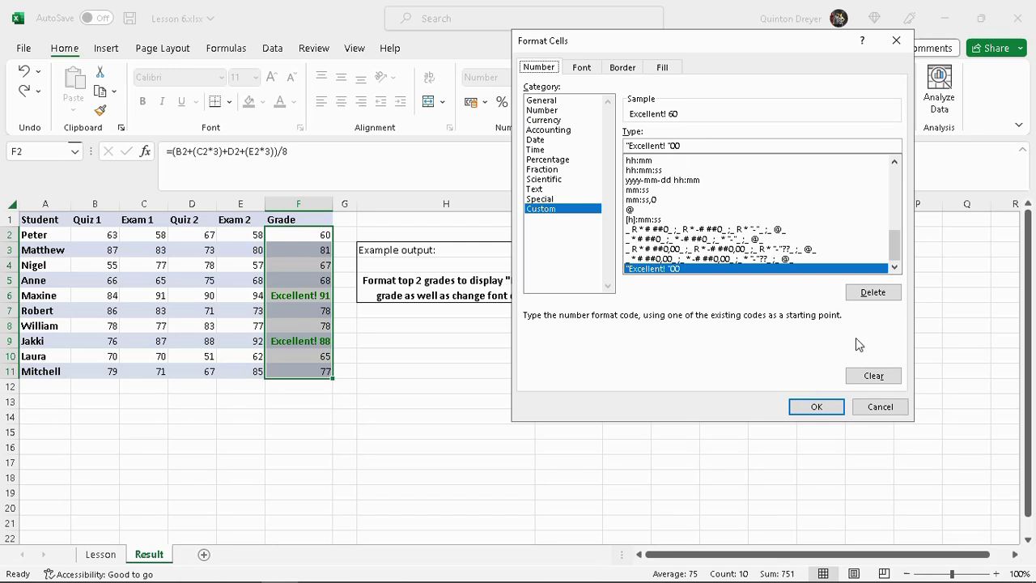
click(882, 407)
click(868, 377)
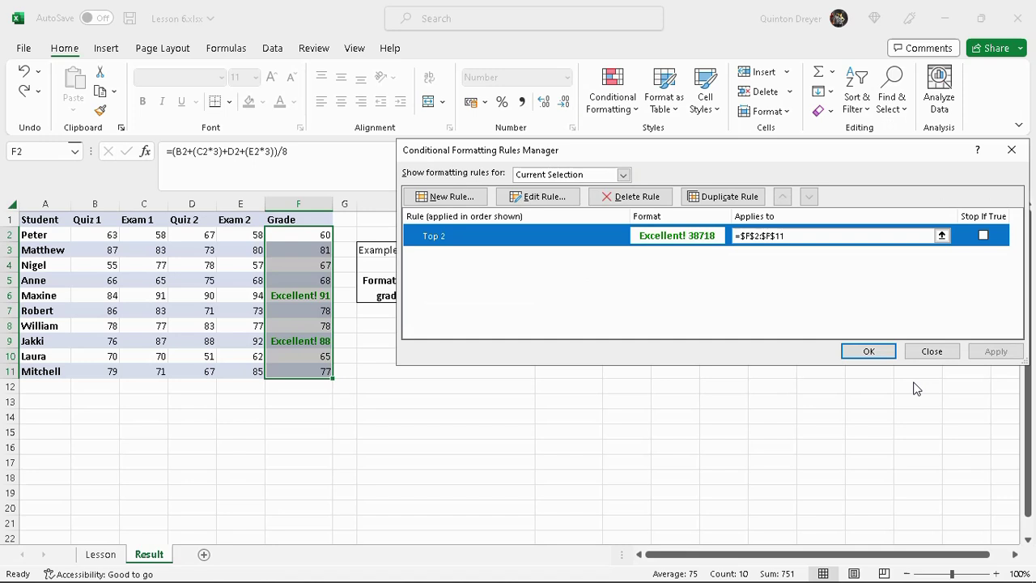
click(929, 355)
click(105, 553)
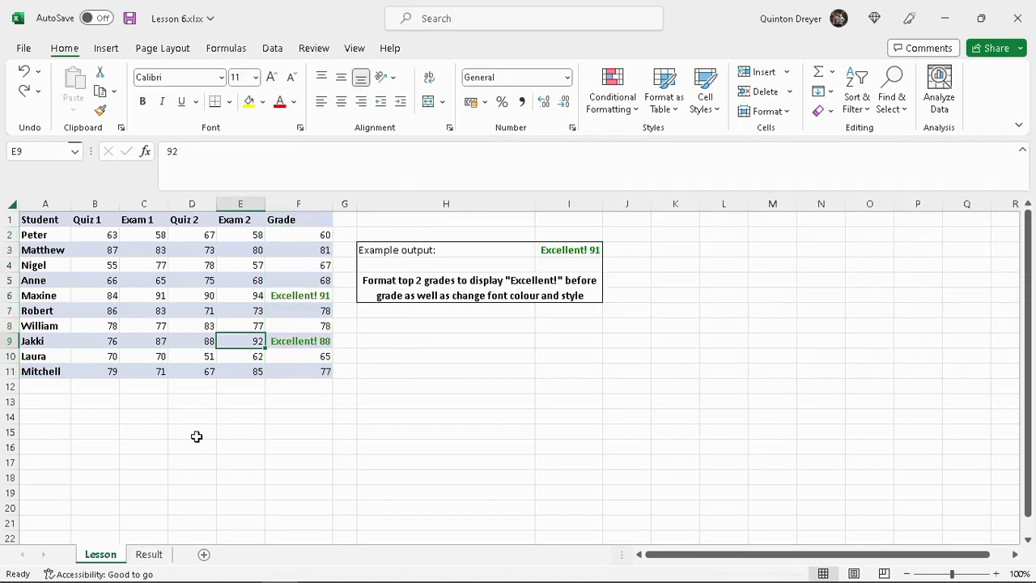
click(47, 387)
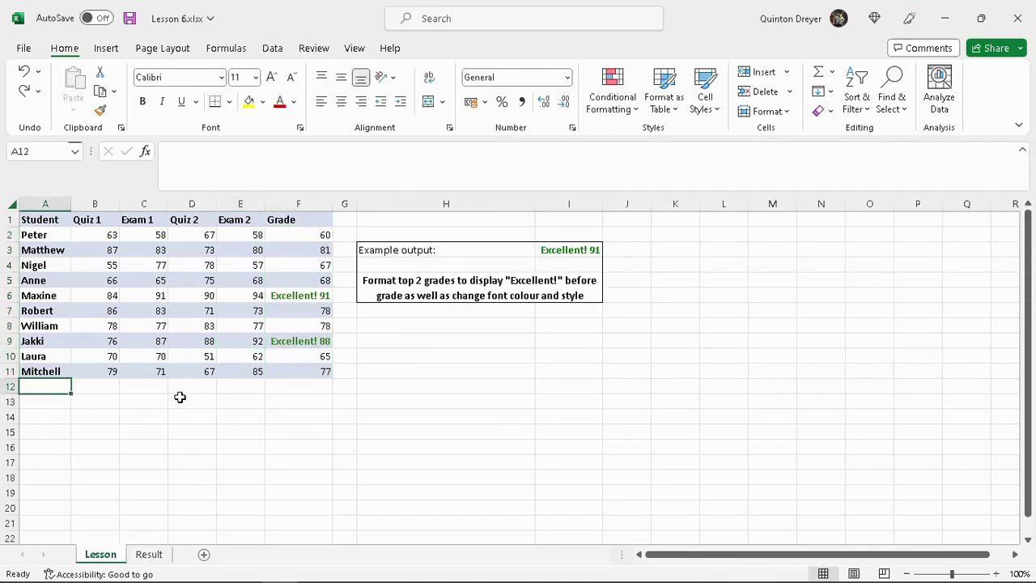